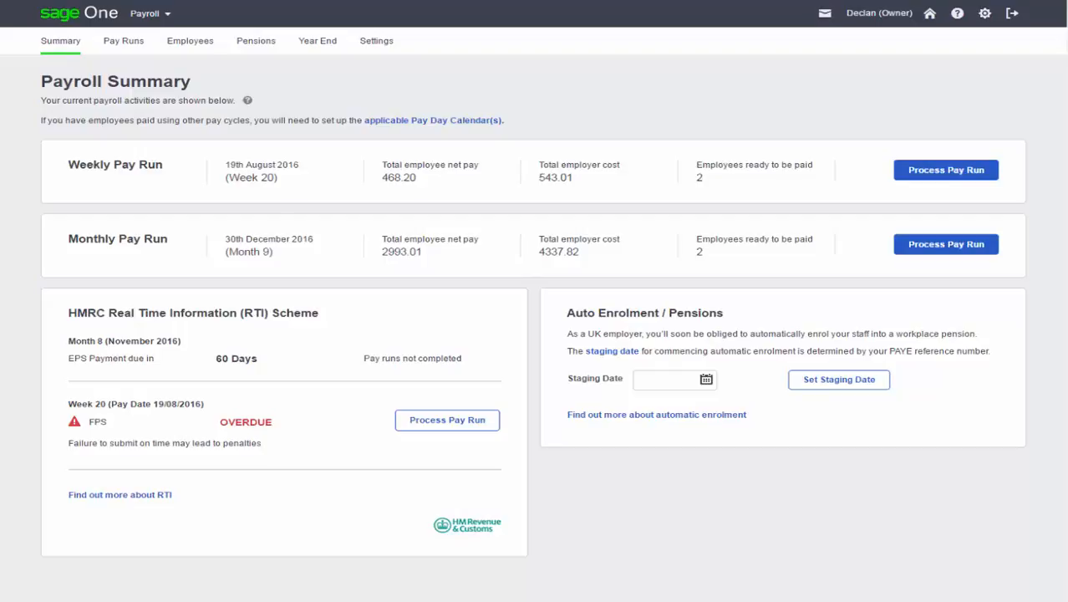
Start the monthly pay run dated 30/12/2016 and open a new Additional Paternity (Birth) absence for the second employee
left_click(934, 245)
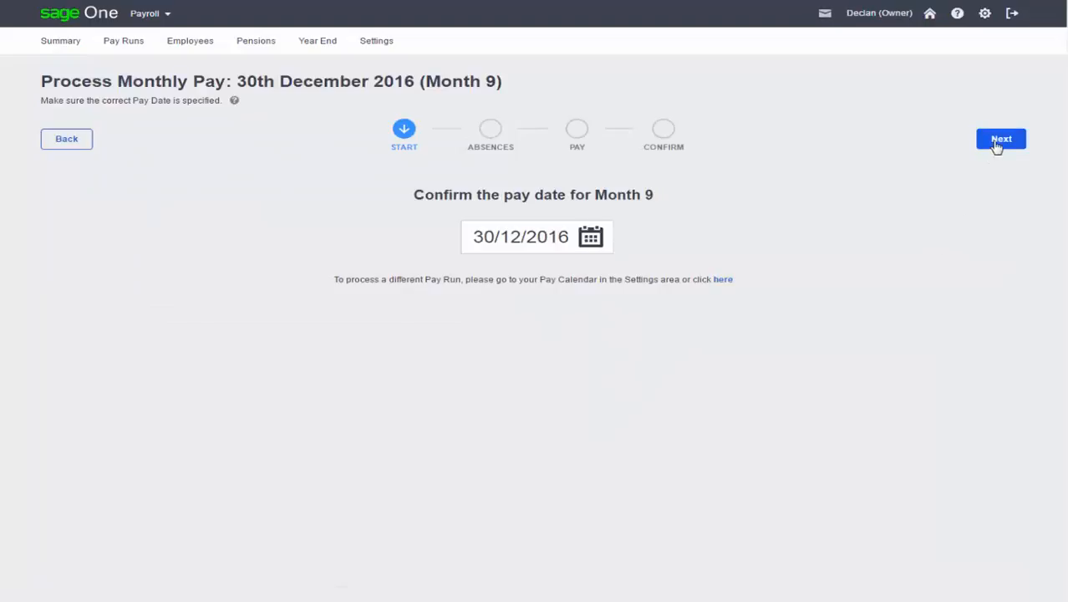
left_click(996, 146)
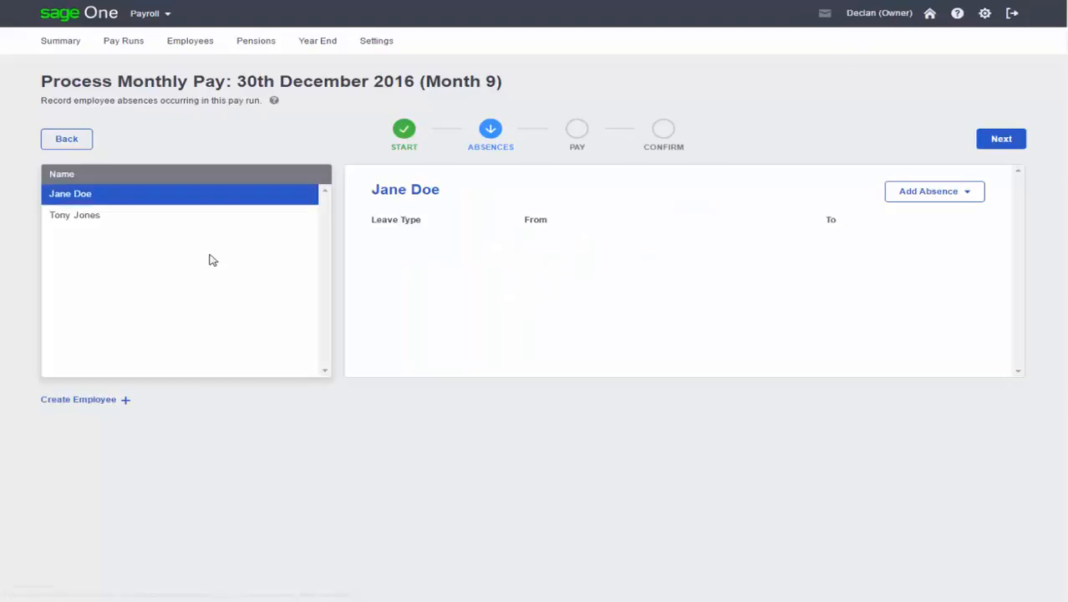
left_click(91, 219)
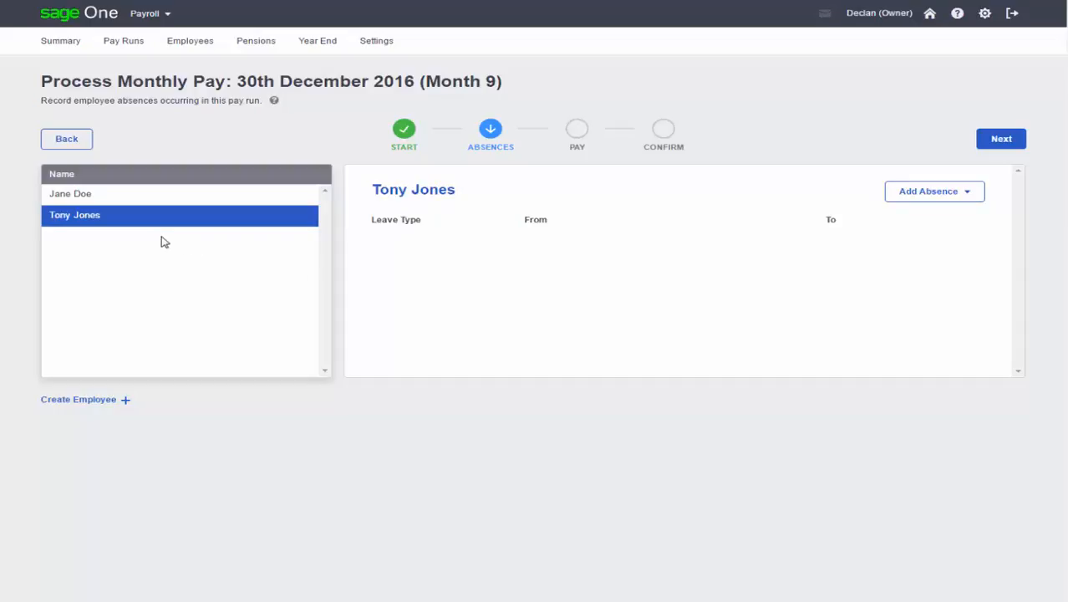
left_click(931, 192)
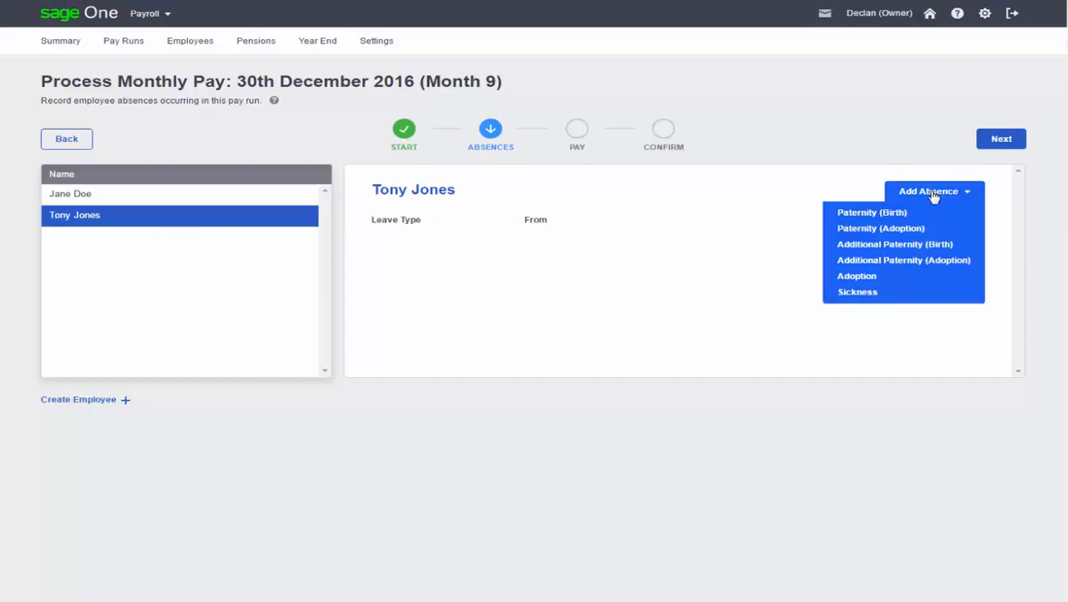
left_click(916, 249)
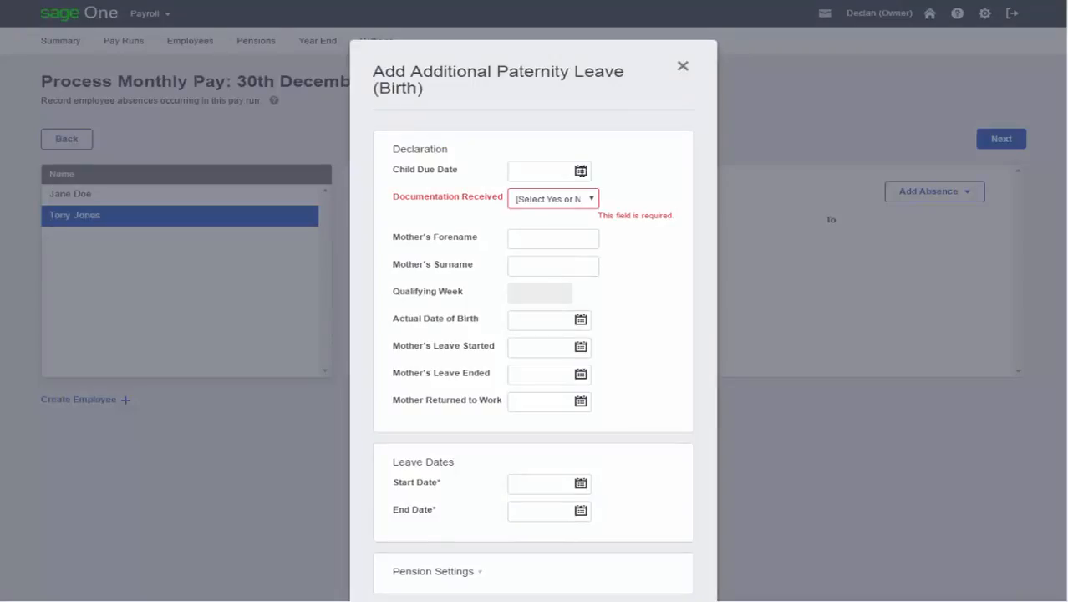
Set the child due date to 05/07/2016 and mark Documentation Received as Yes
left_click(521, 173)
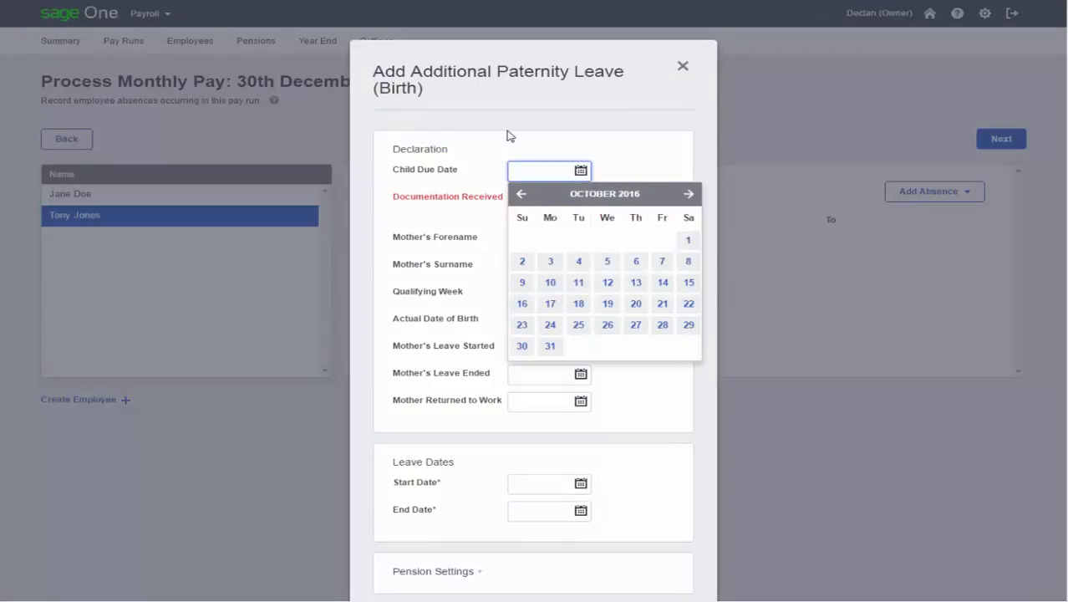
type("05072016")
left_click(460, 222)
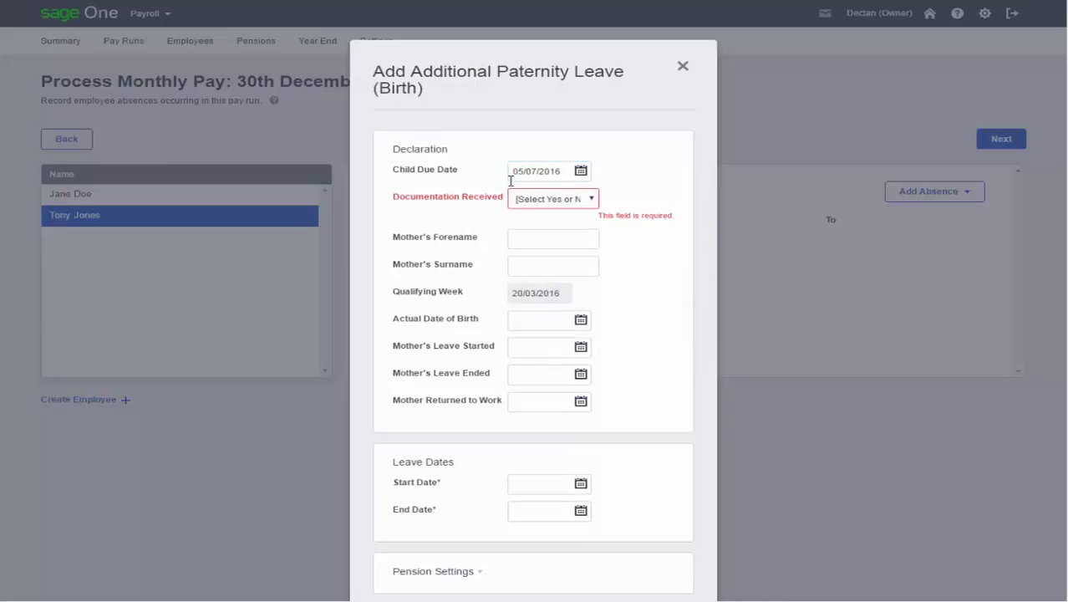
left_click(515, 172)
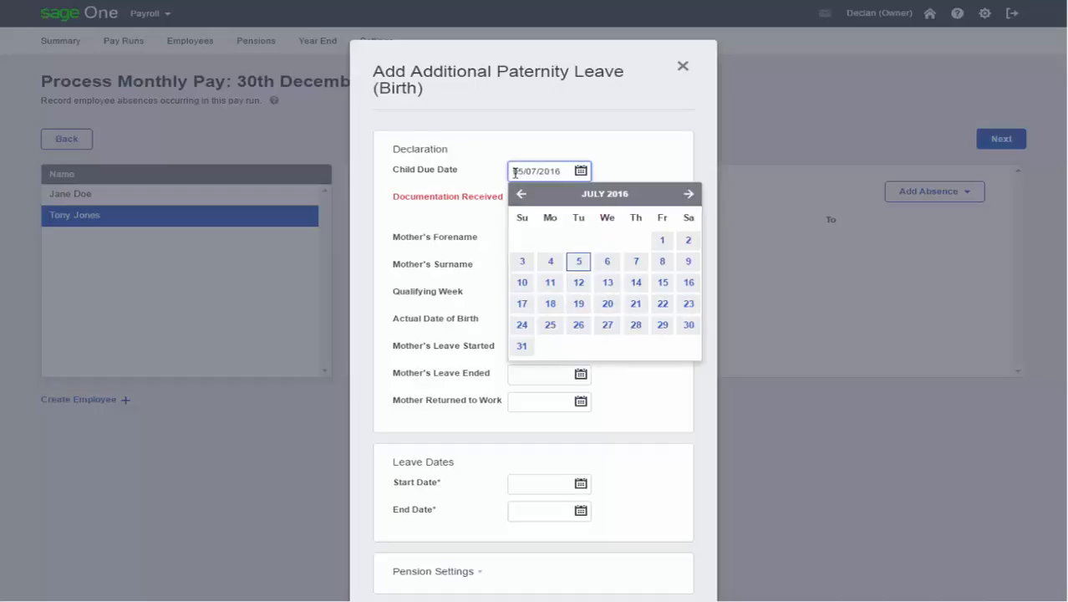
left_click(578, 261)
left_click(590, 199)
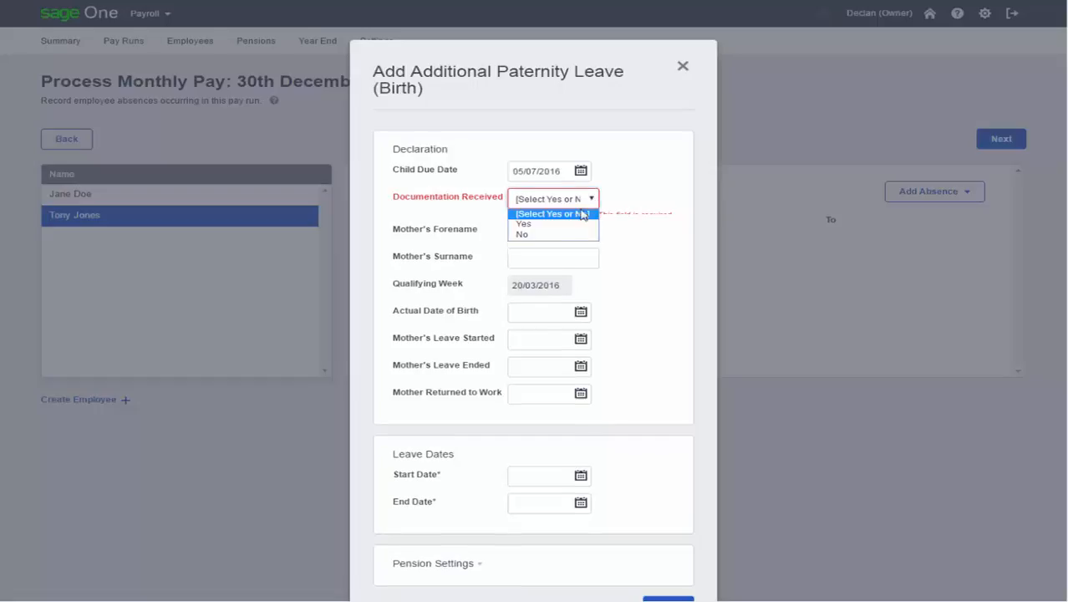
left_click(553, 226)
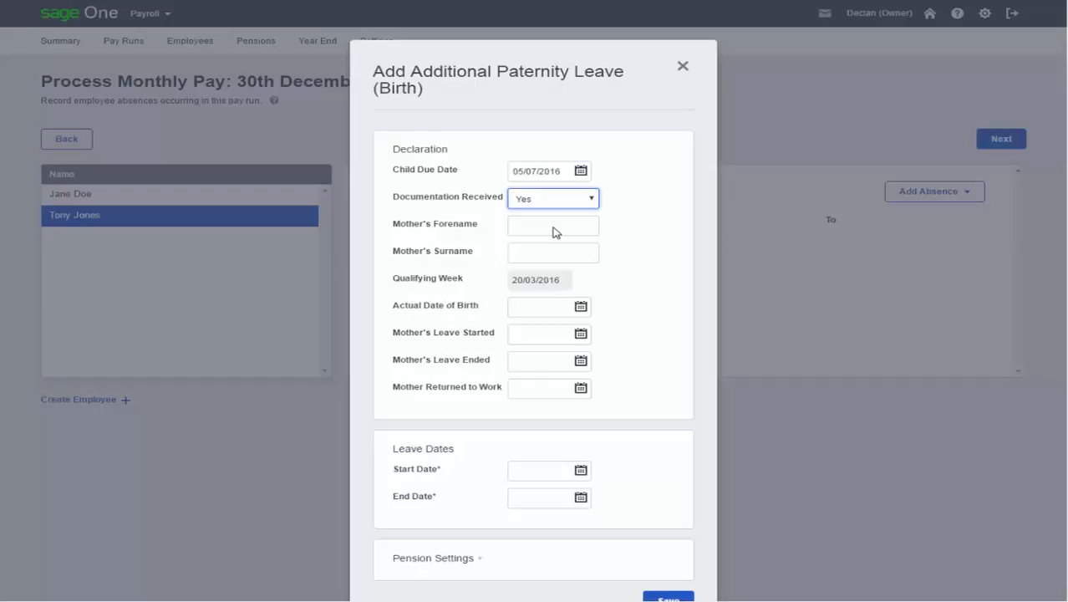
Enter the mother's forename and surname in the declaration
left_click(552, 226)
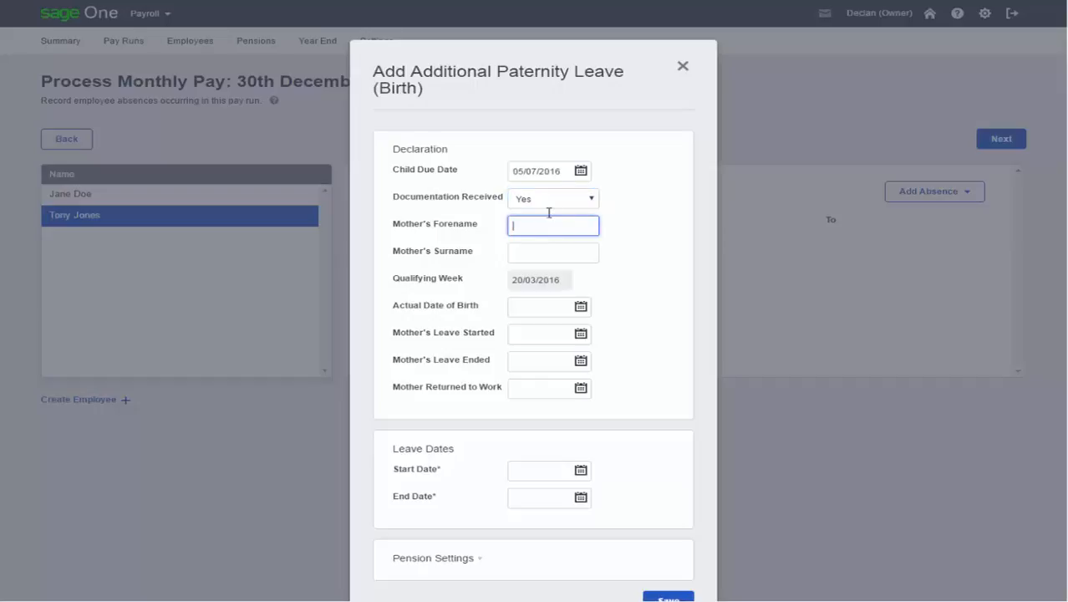
type("Jane")
left_click(564, 244)
left_click(515, 251)
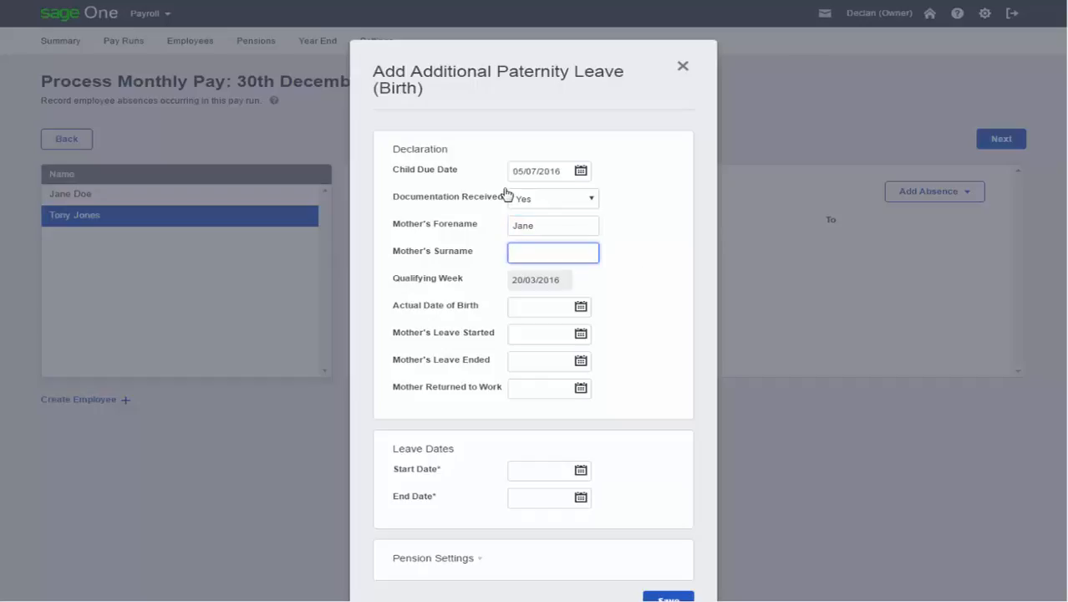
type("Jones")
left_click(623, 273)
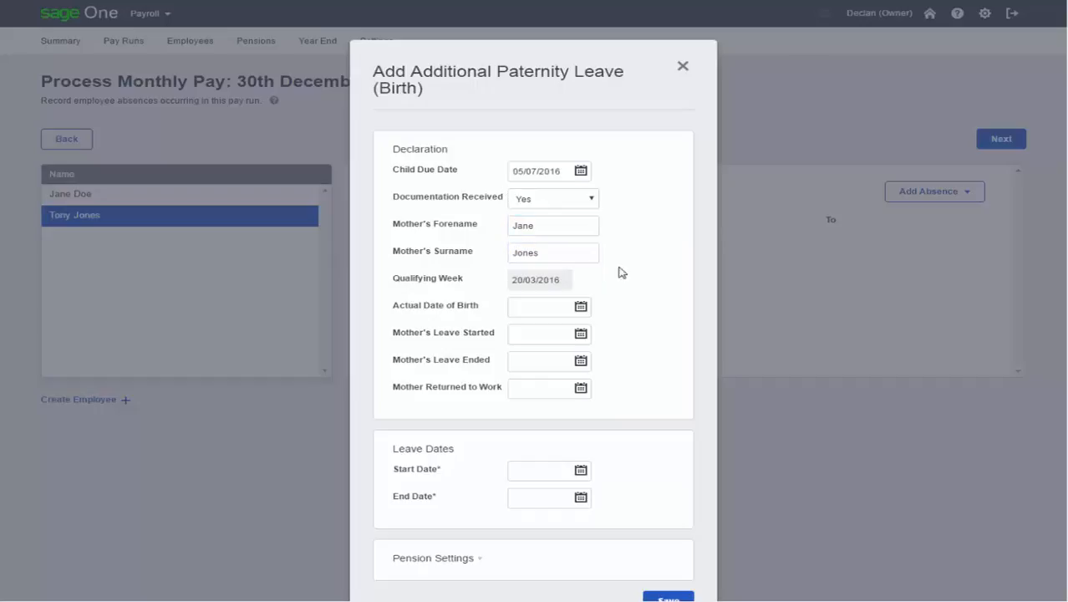
triple_click(551, 284)
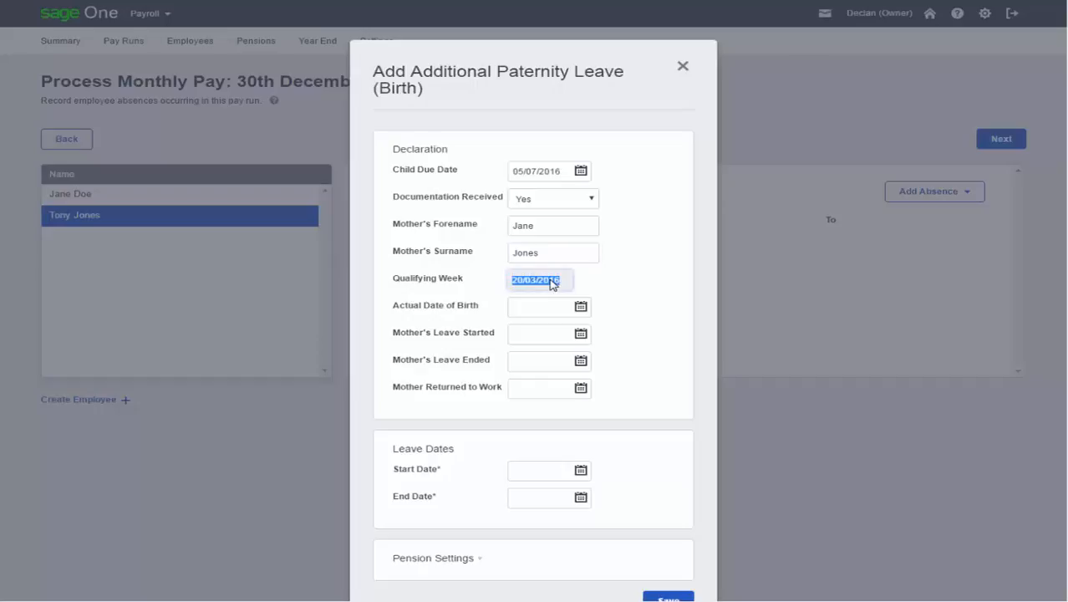
left_click(604, 284)
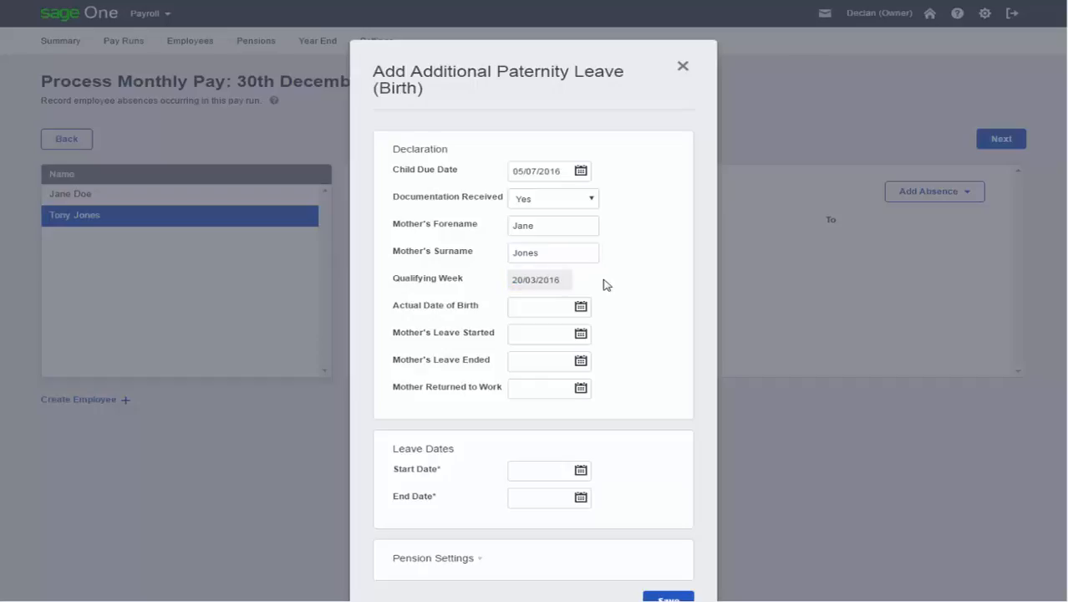
Enter the child's actual date of birth in the declaration
left_click(539, 308)
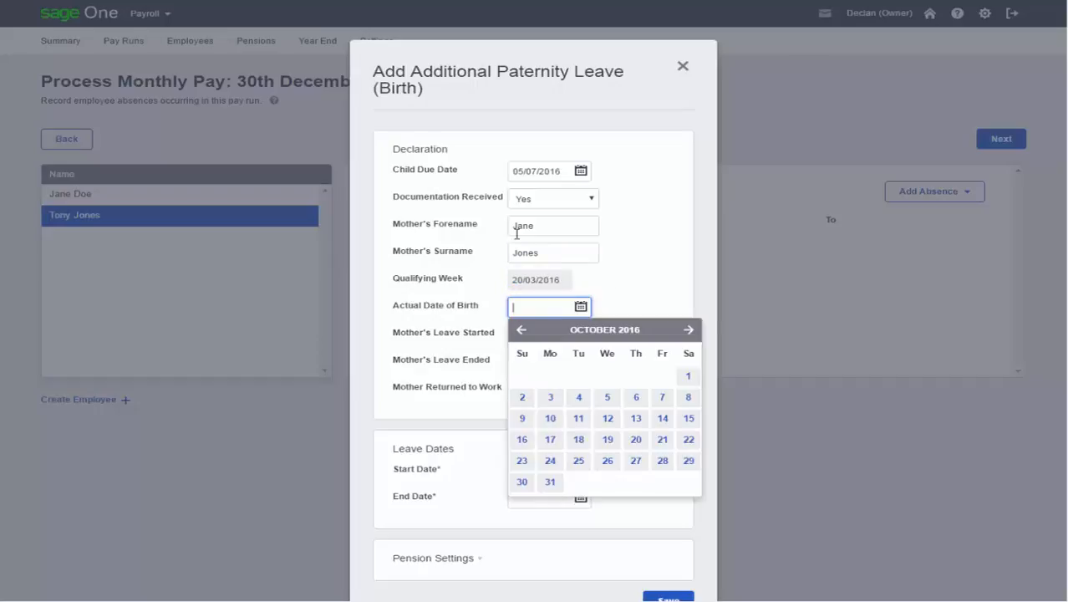
type("06/07/20")
type("16")
left_click(631, 299)
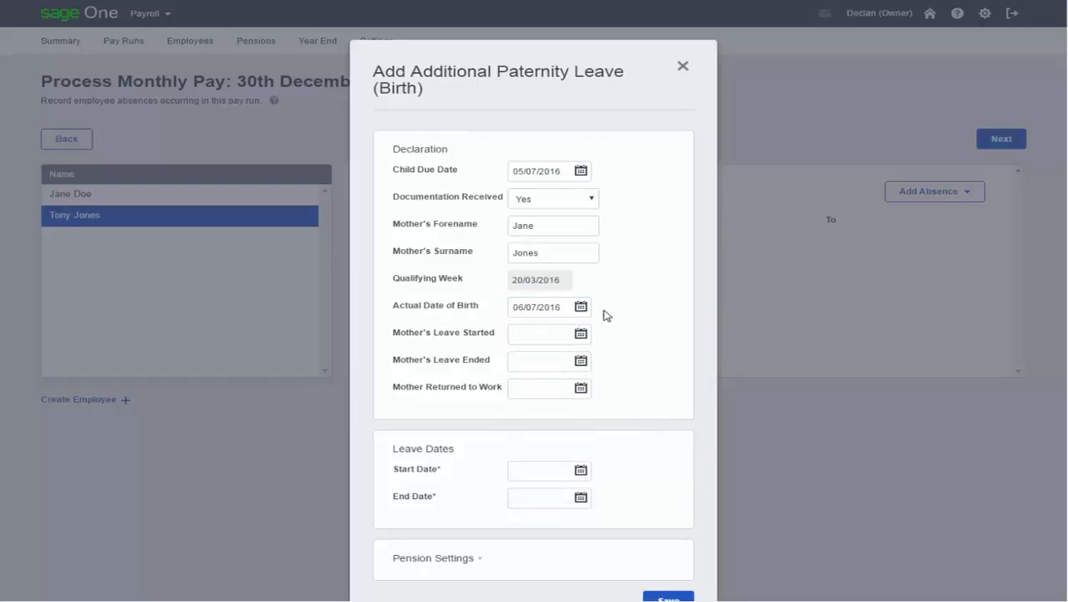
Record the mother's leave as started on 01/06/2016 and ended on 31/10/2016
left_click(523, 334)
type("0")
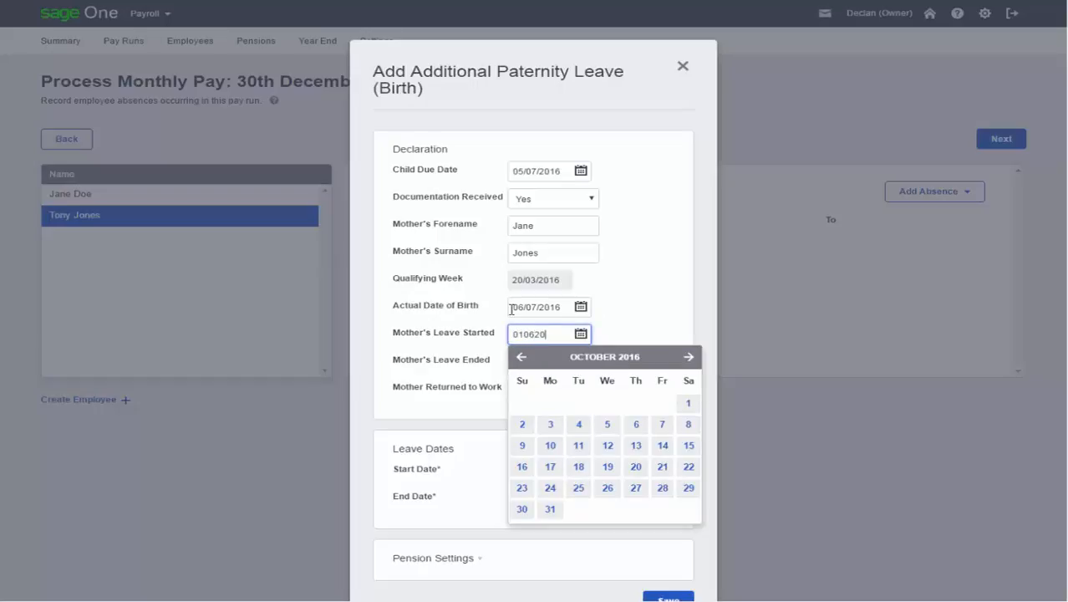
type("1/06/2016")
left_click(631, 333)
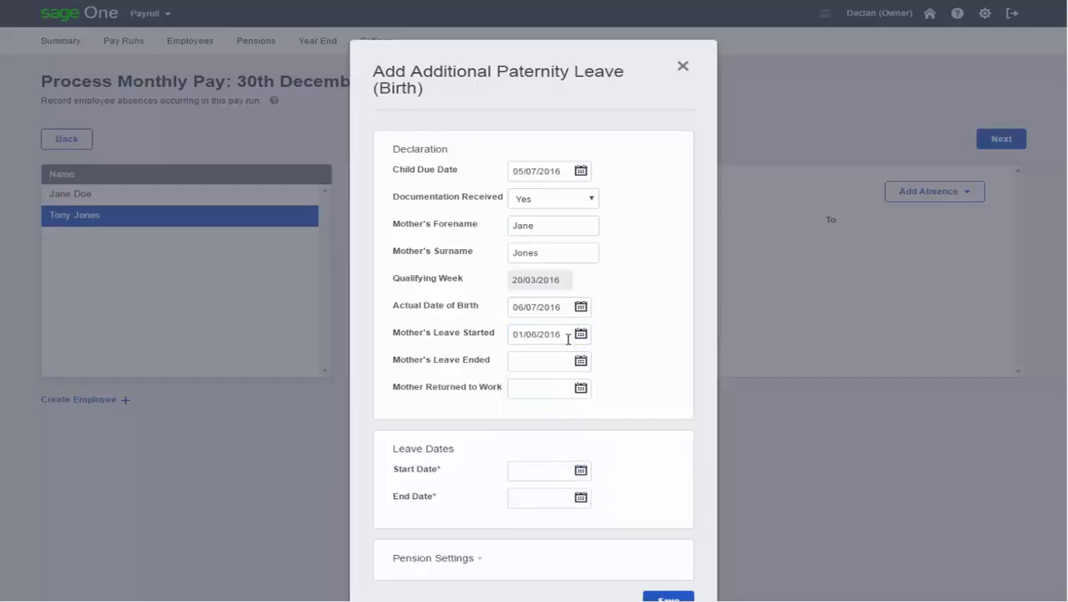
left_click(544, 360)
type("31102016")
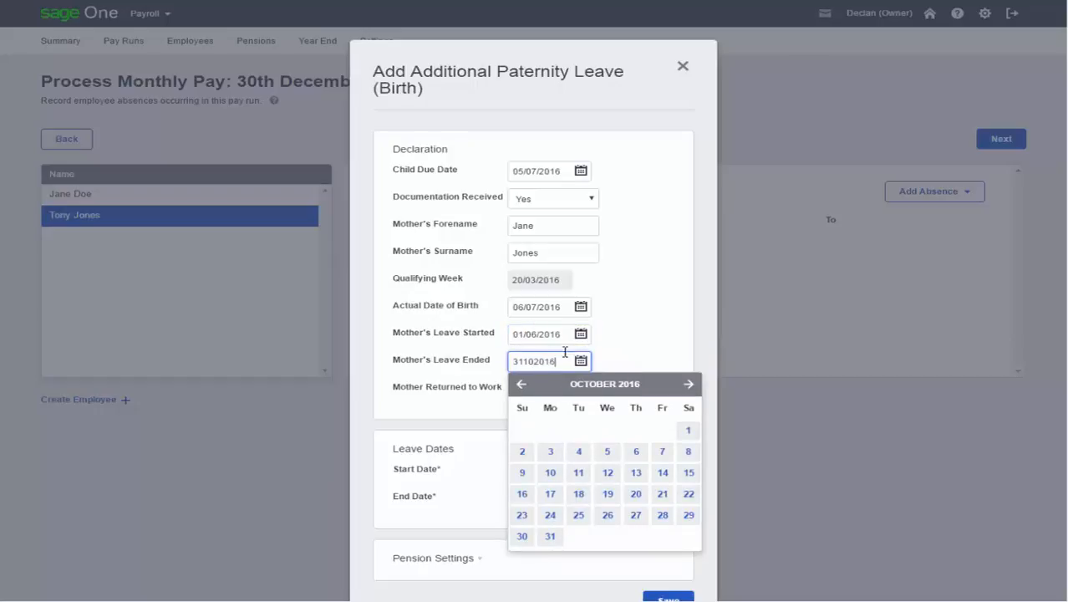
left_click(623, 366)
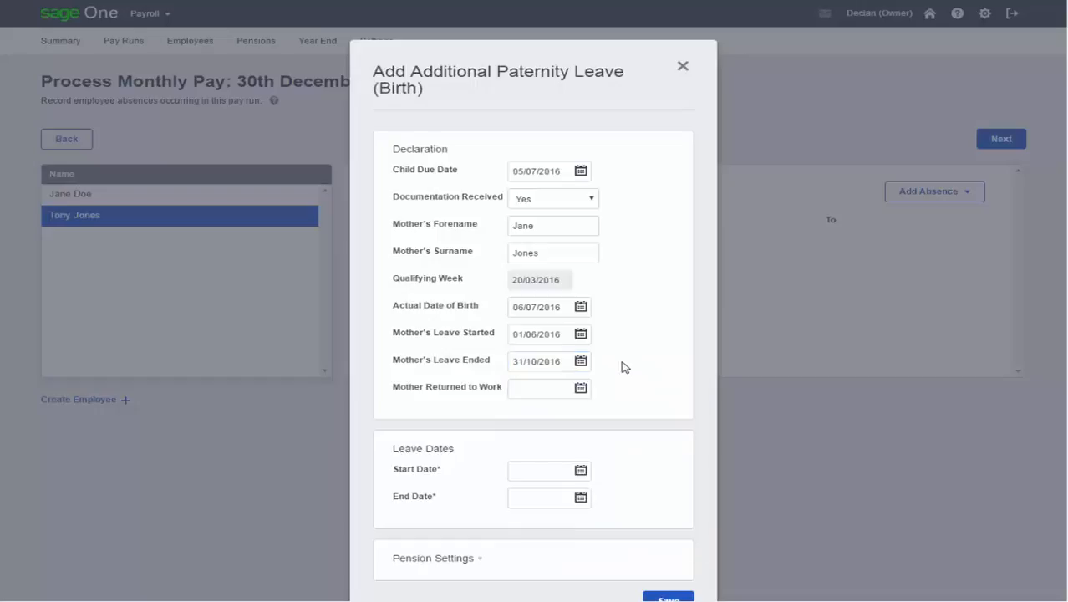
Set the date the mother returned to work to 01/11/2016
left_click(527, 387)
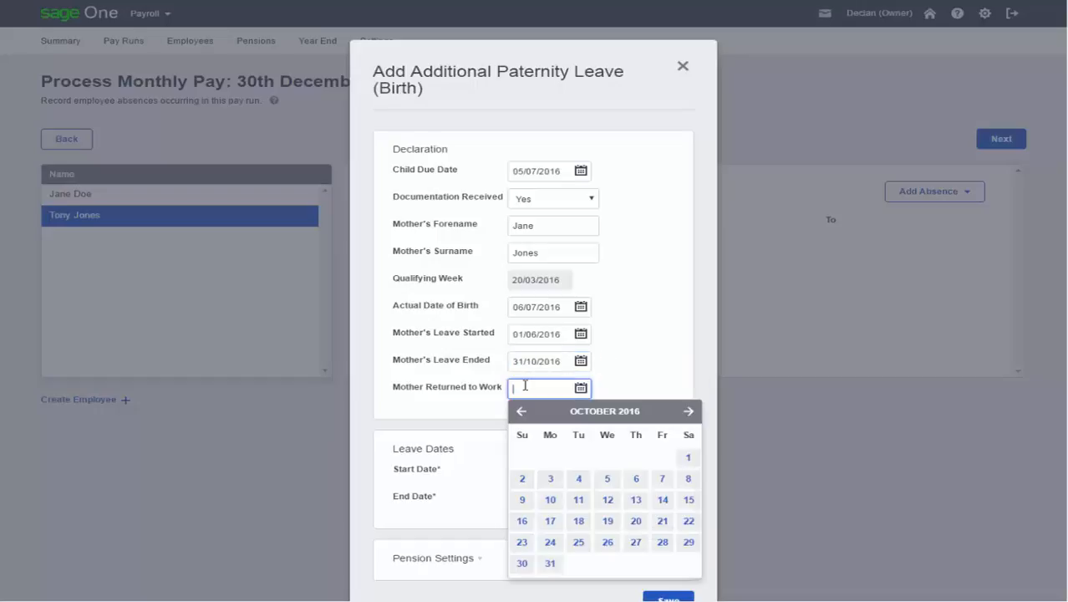
type("01")
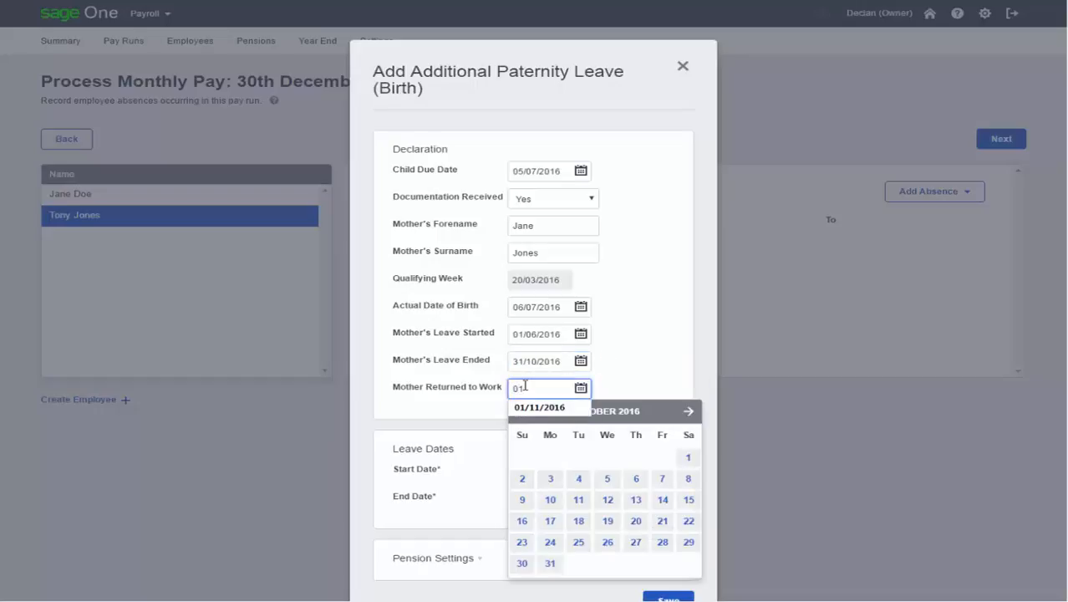
type("/11/2016")
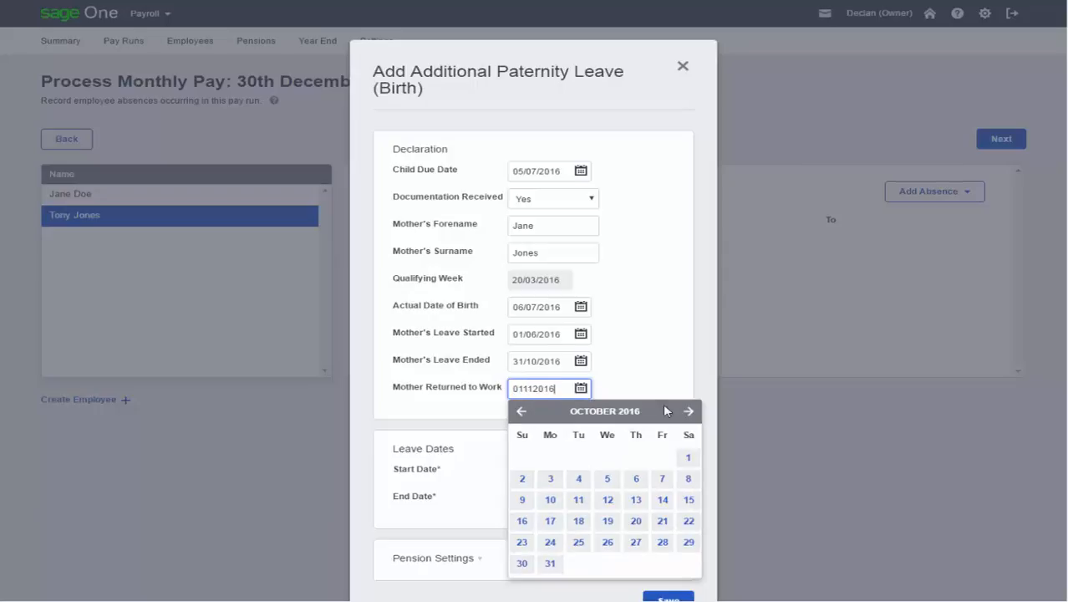
left_click(645, 382)
Set the employee's leave dates from 01/12/2016 to 13/12/2016 and submit the absence for saving
scroll(635, 399, "down", 3)
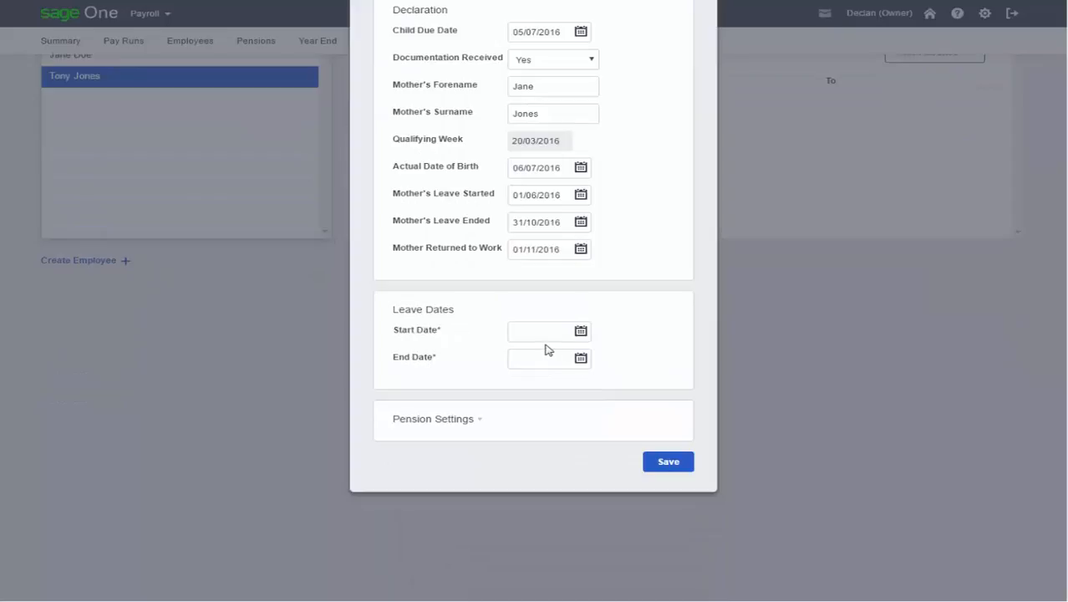
left_click(536, 337)
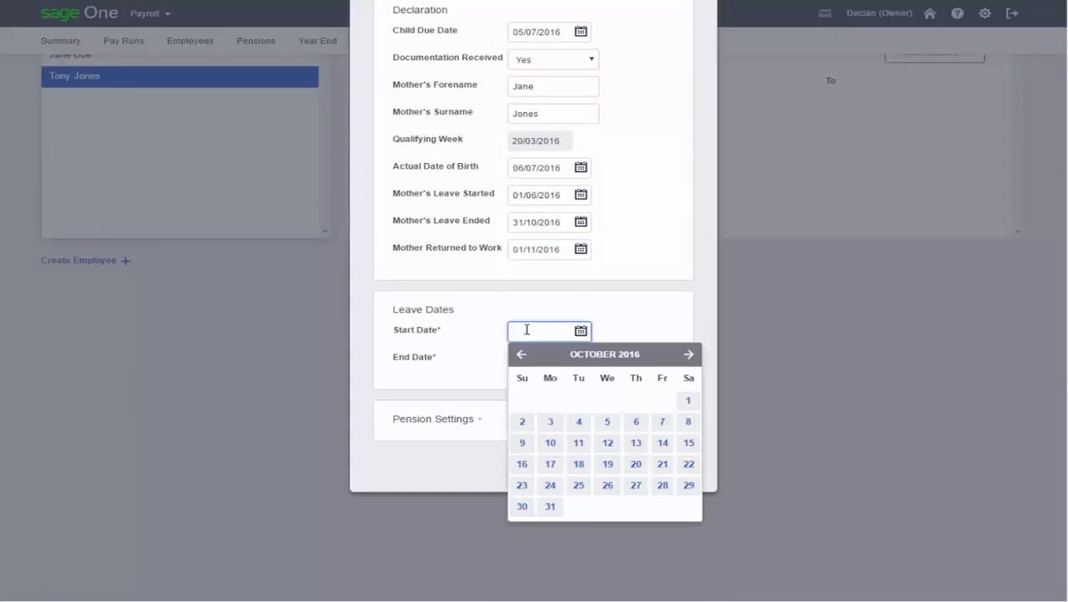
type("01122016")
left_click(614, 329)
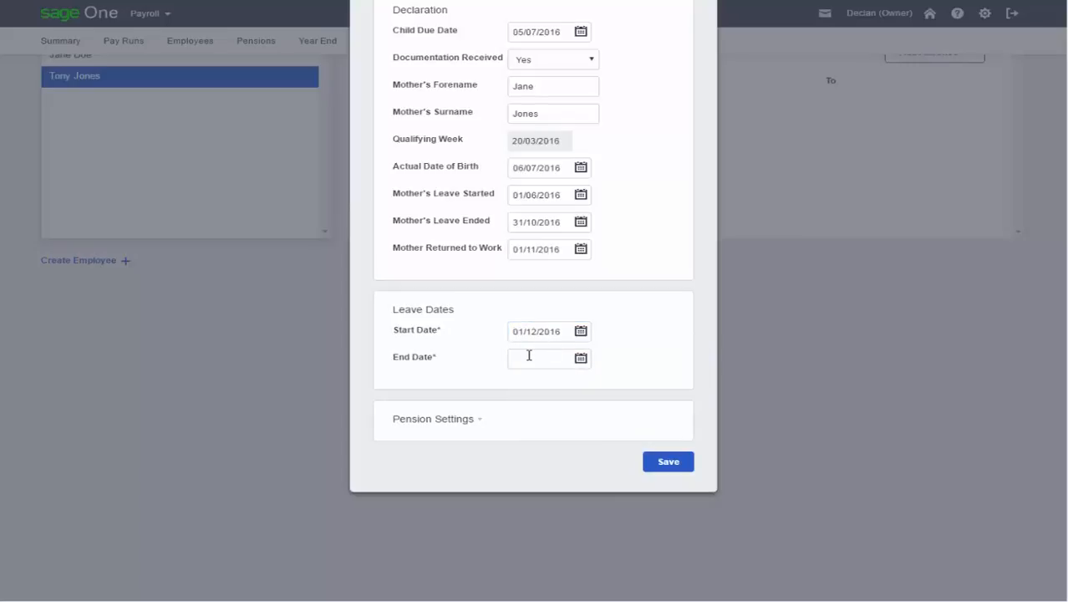
left_click(529, 354)
type("1")
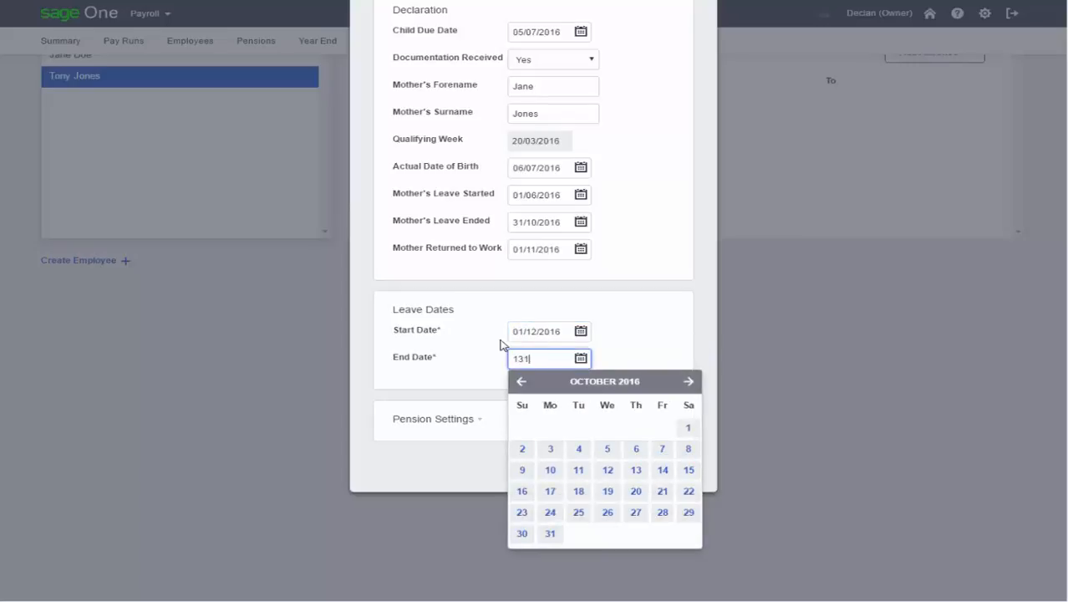
type("3/12/2016")
left_click(484, 380)
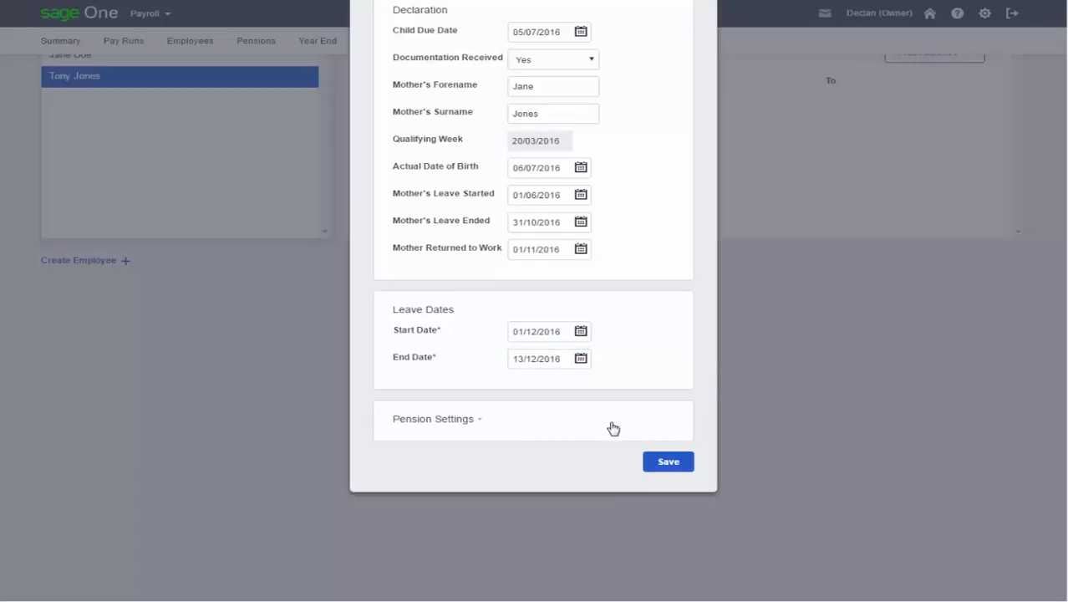
left_click(657, 465)
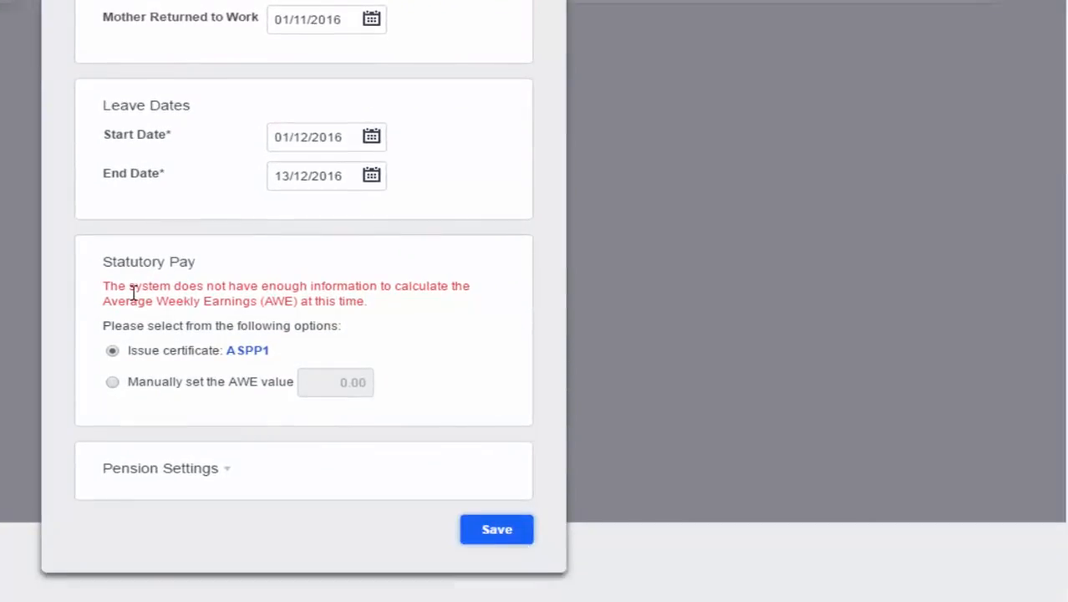
Choose to set the AWE value manually, enter 2000.00, and save the absence
left_click_drag(104, 285, 384, 306)
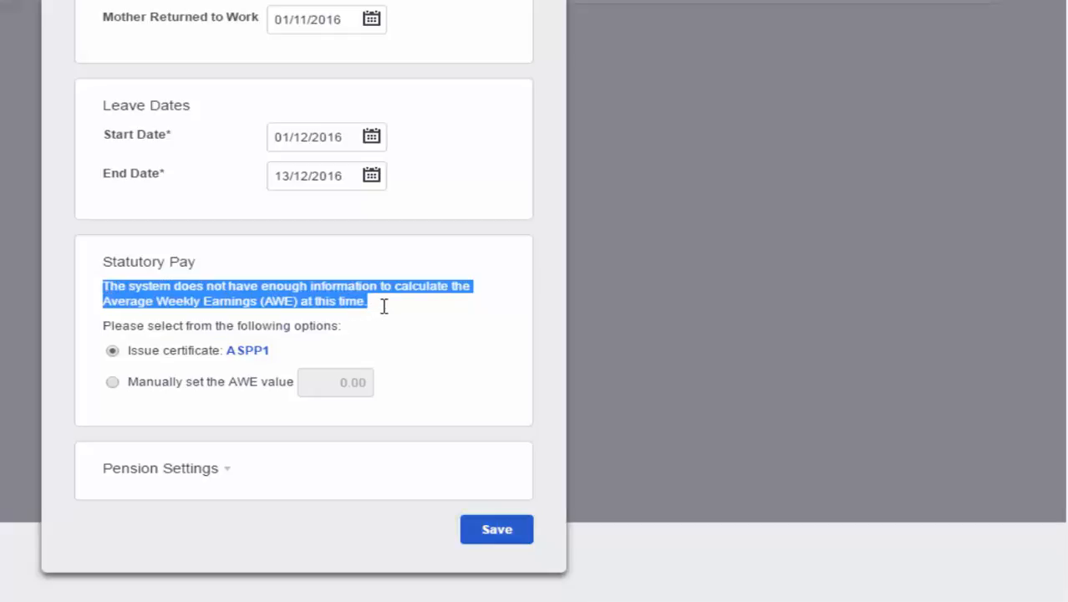
left_click(433, 340)
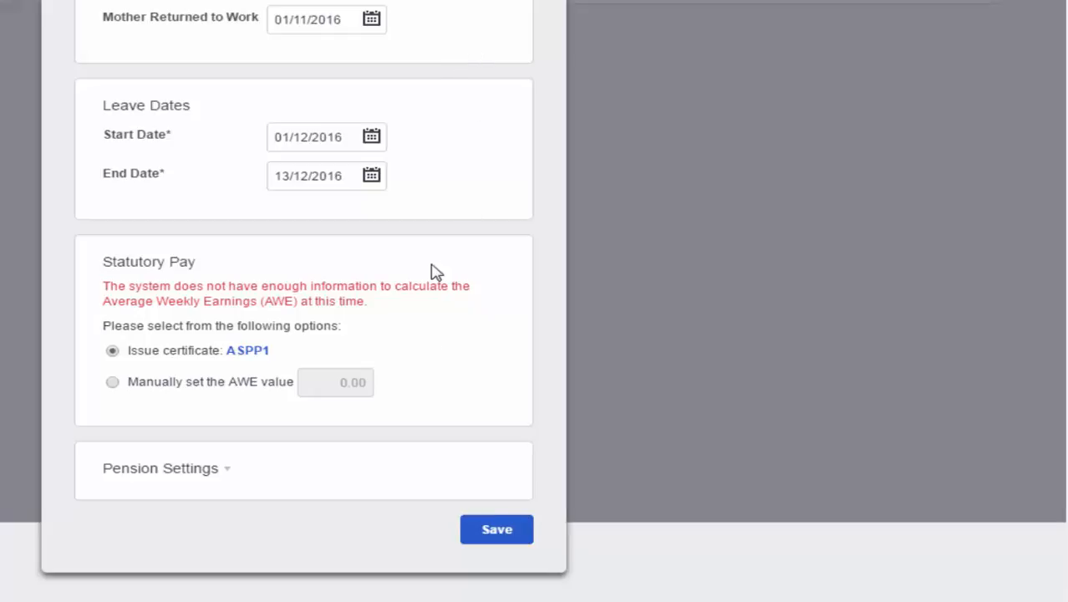
left_click(112, 382)
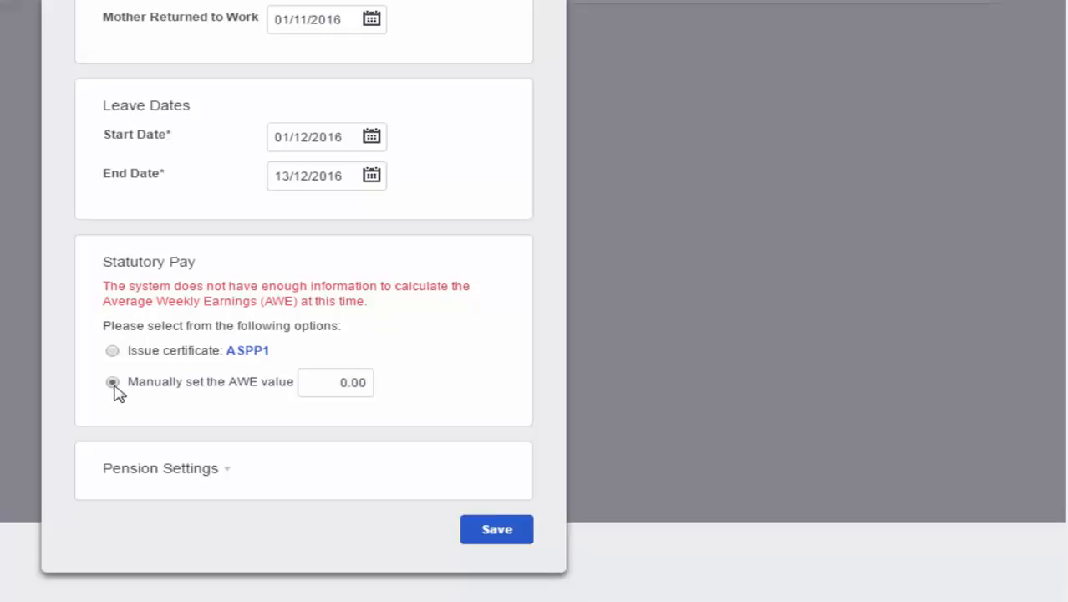
left_click(318, 380)
type("2000")
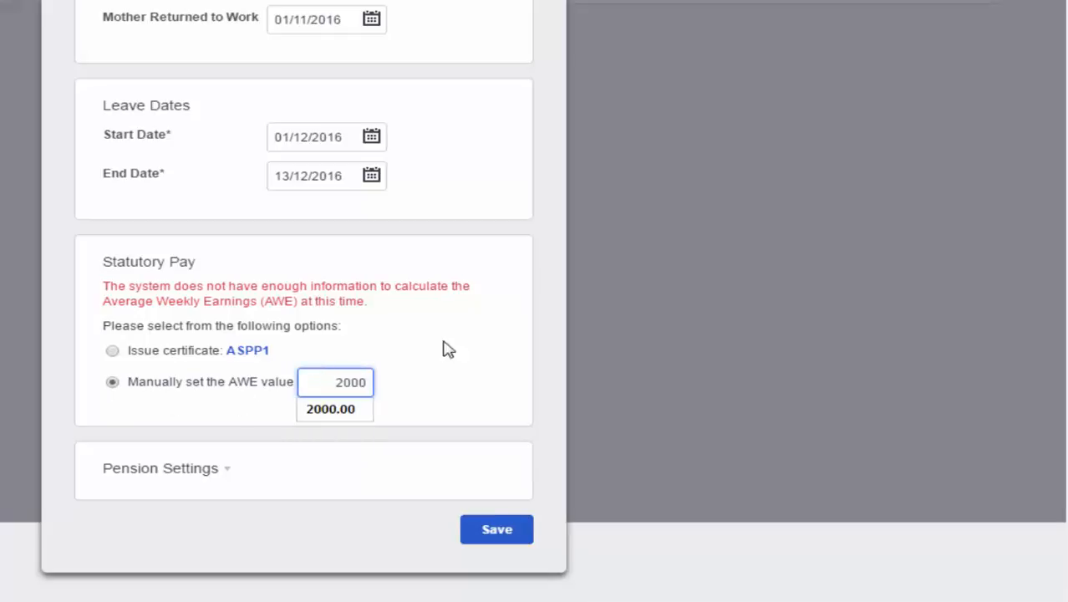
left_click(448, 395)
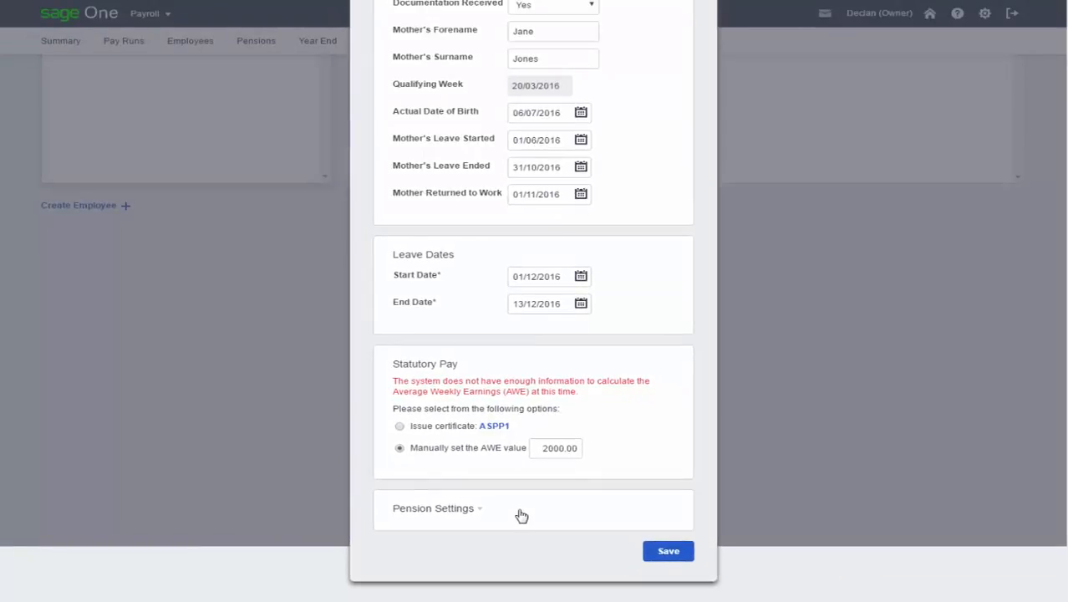
left_click(674, 553)
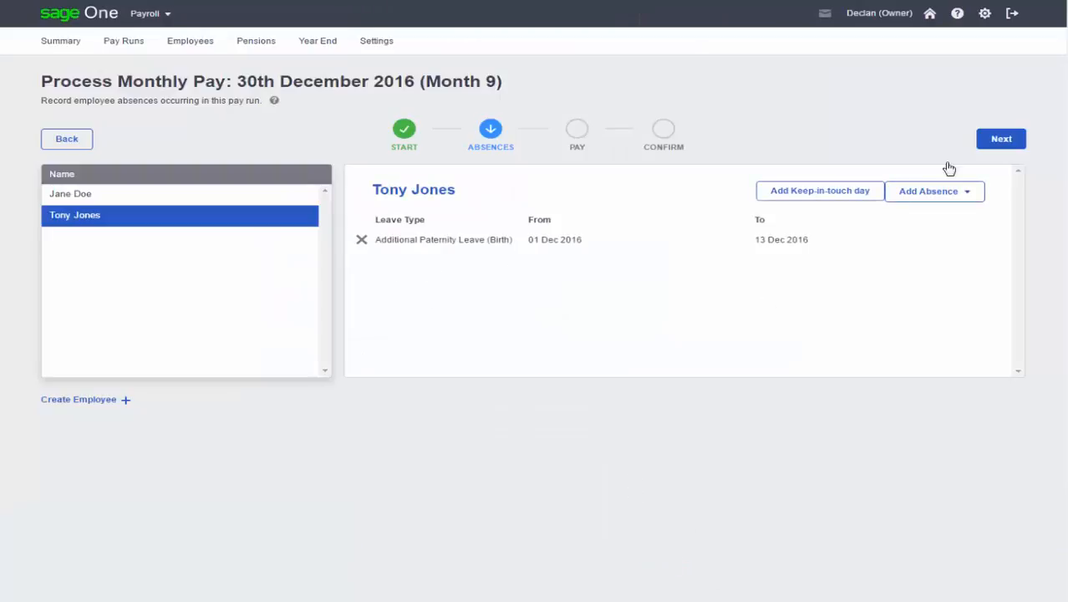
Advance the pay run to the Pay stage and review the second employee's salary rate and statutory paternity payment
left_click(997, 147)
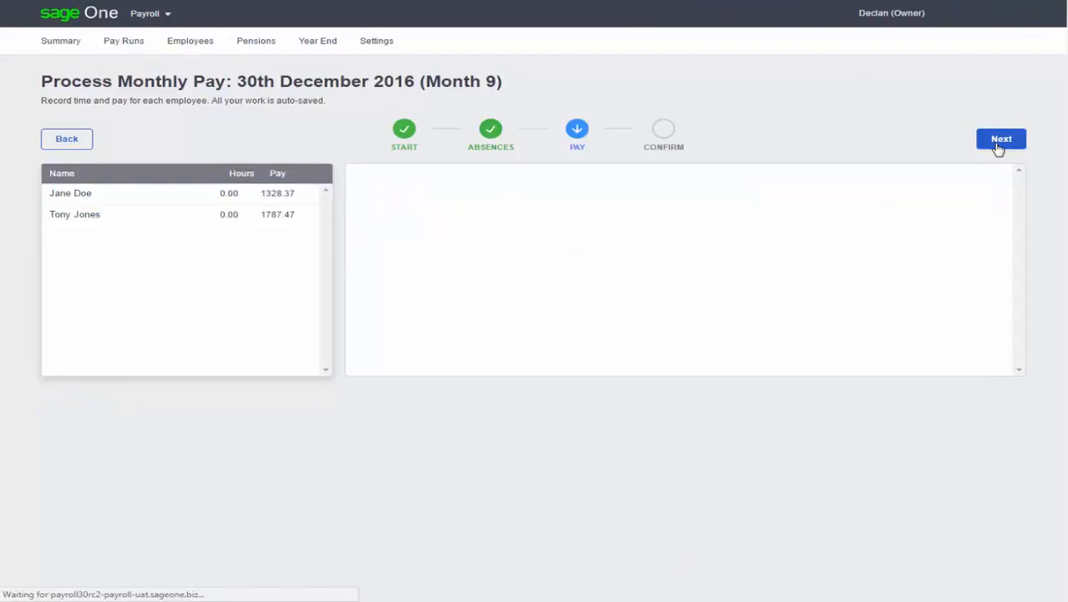
left_click(96, 219)
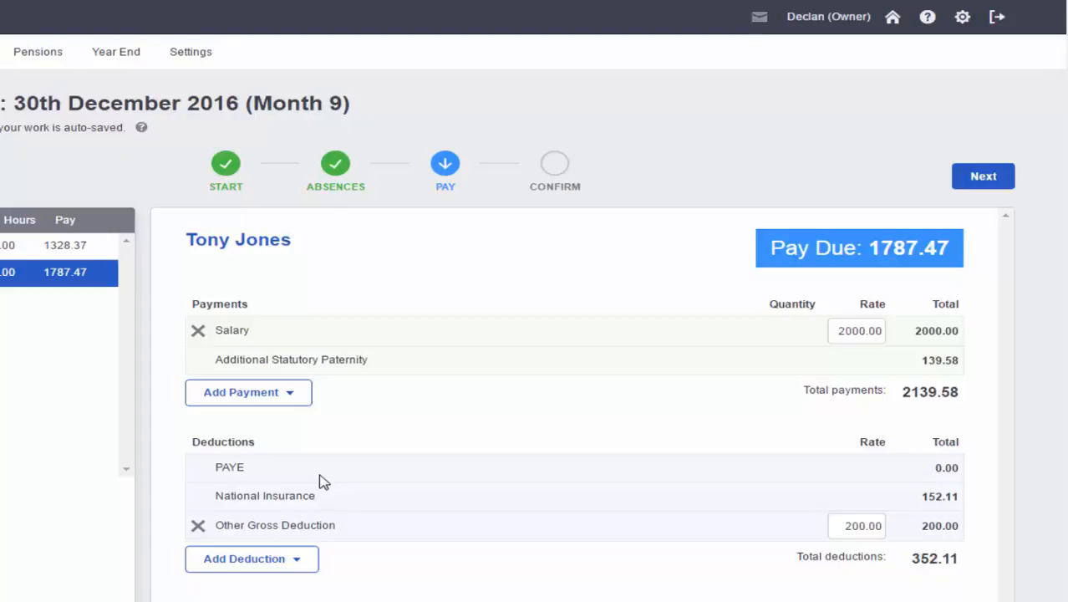
left_click(846, 334)
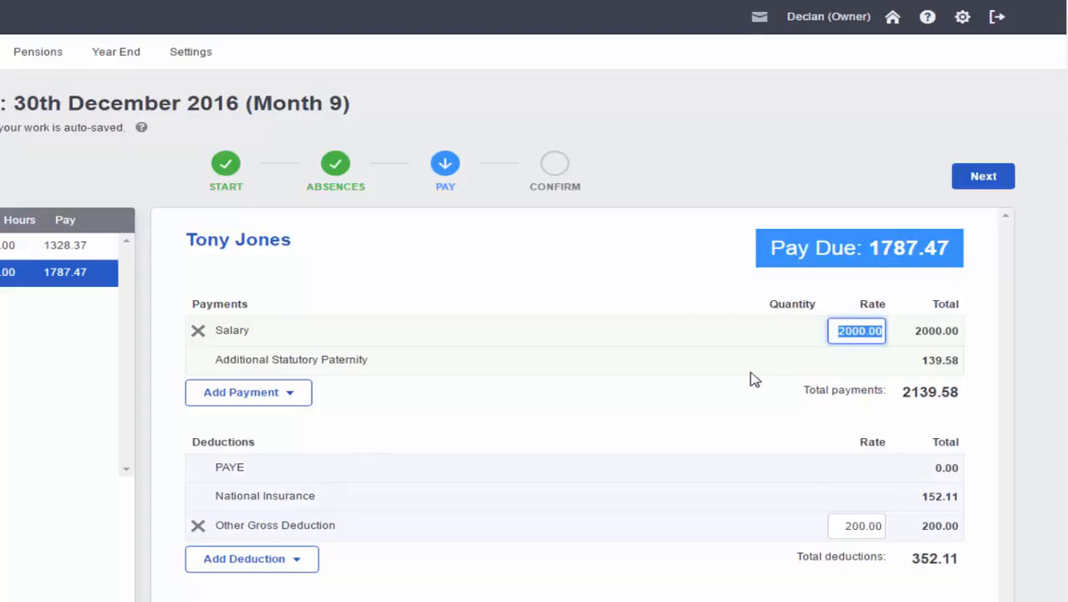
left_click(732, 398)
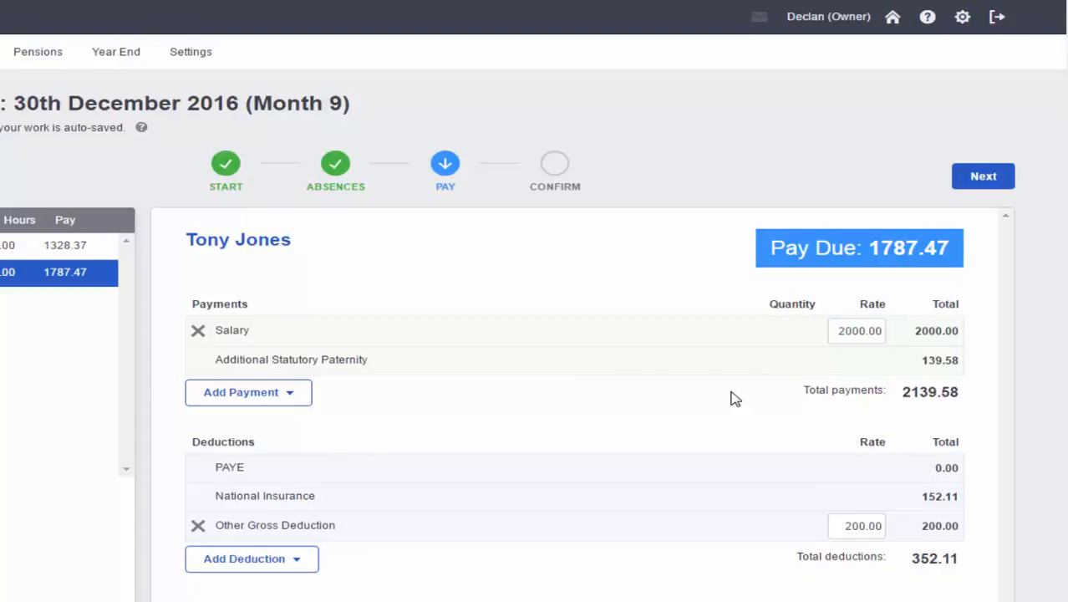